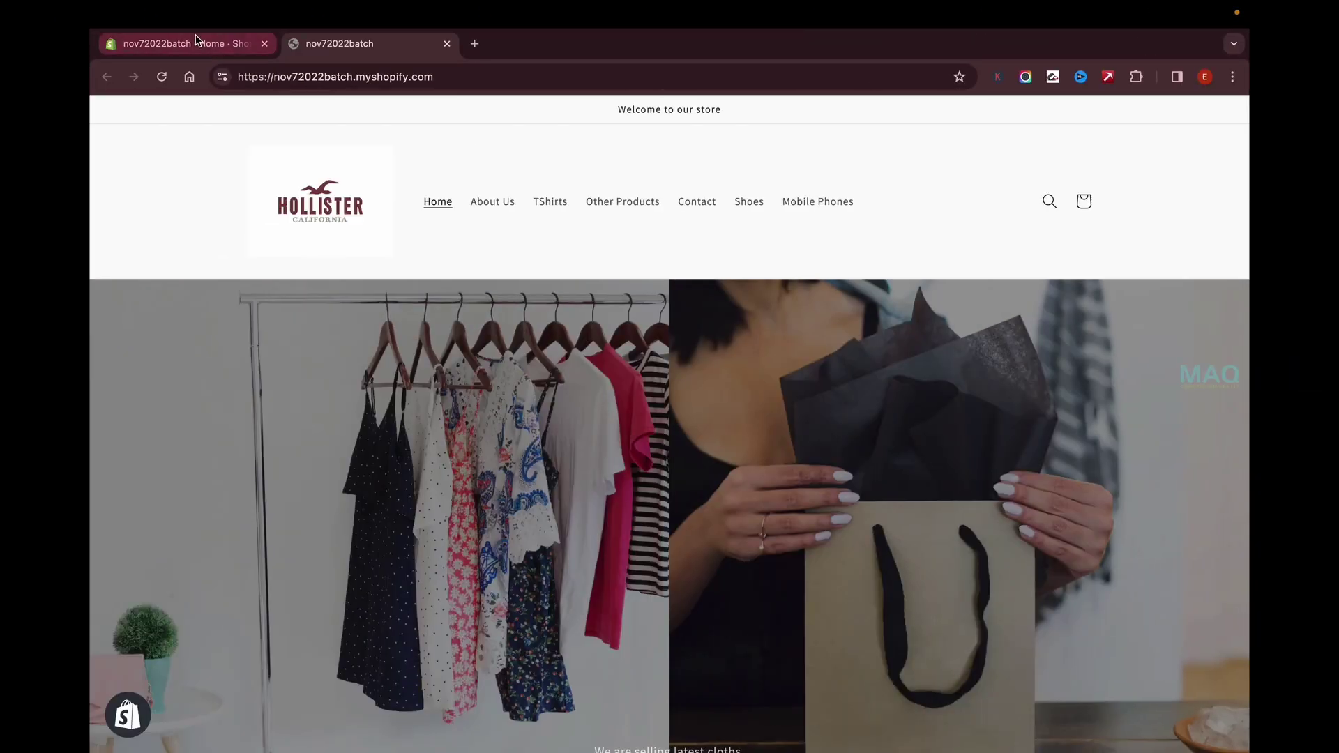
Go to Settings > Payments and list the third-party payment providers, with Stripe marked Preferred
click(195, 42)
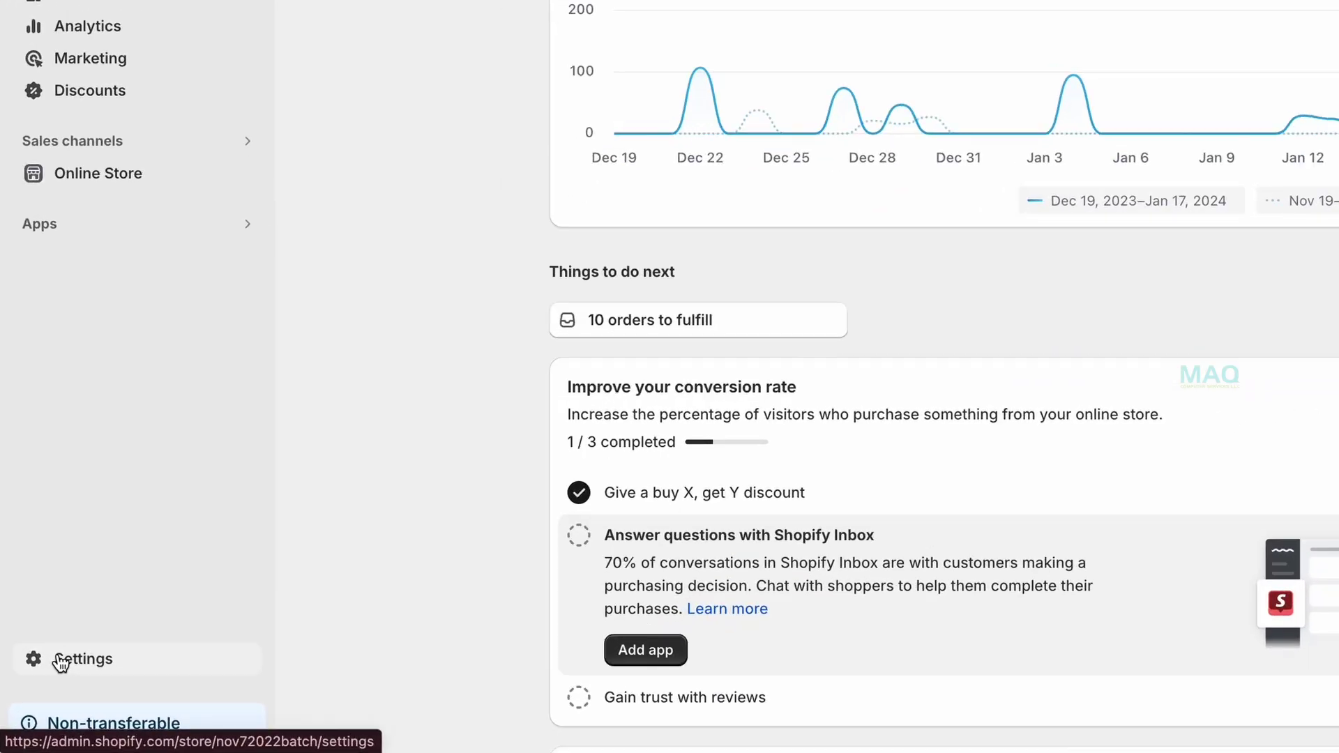
click(130, 693)
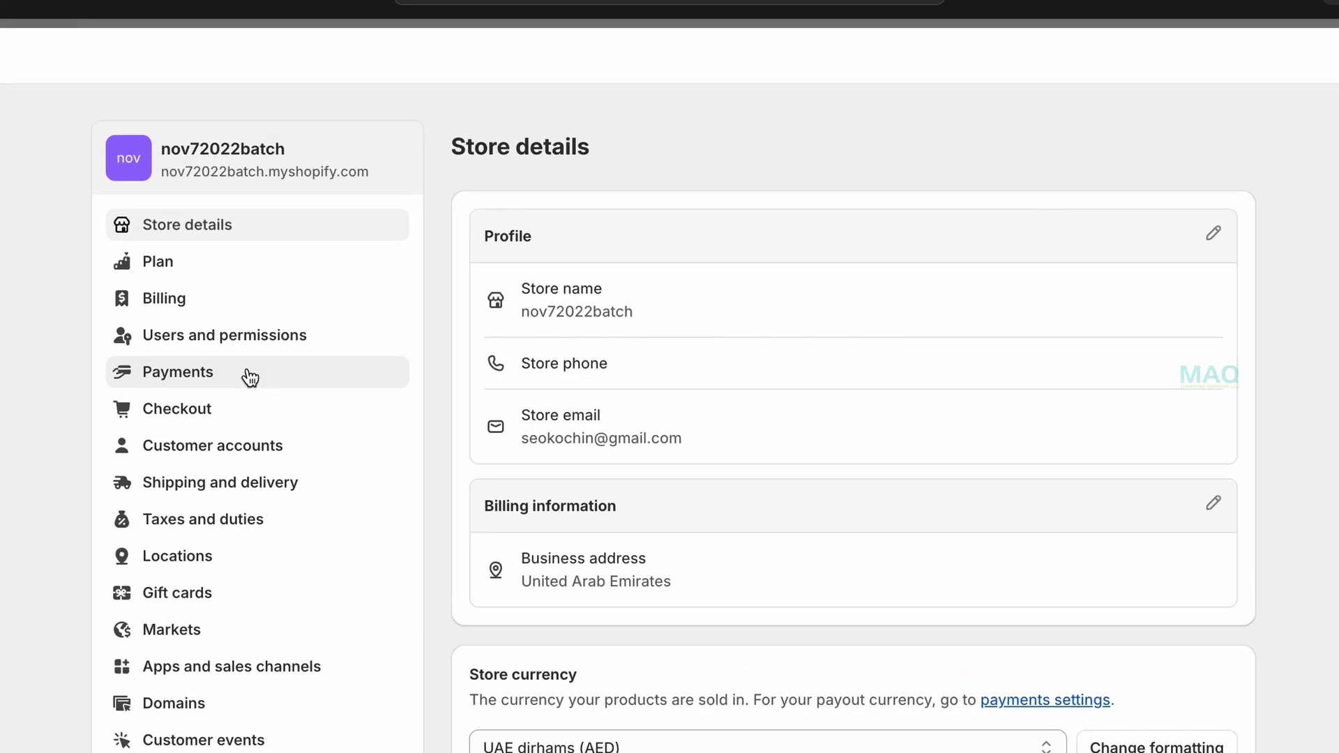
click(250, 378)
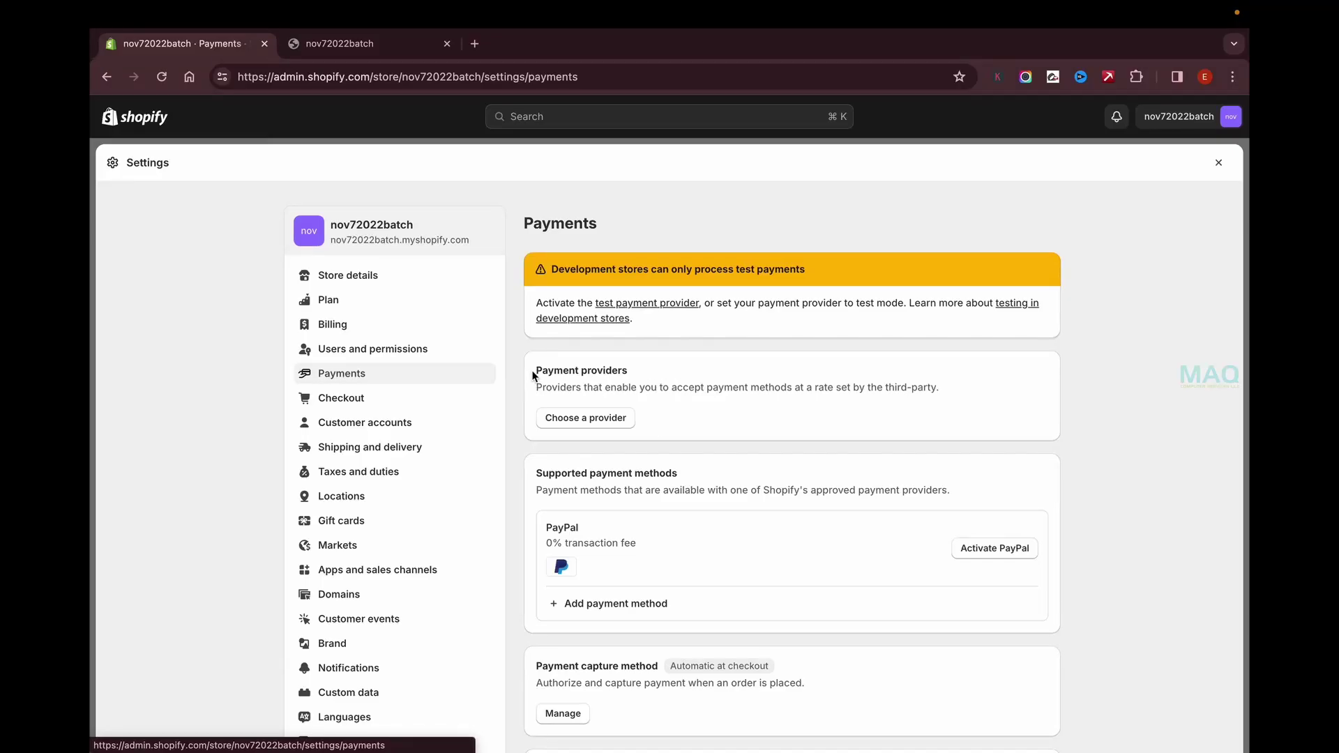
drag(533, 375, 650, 370)
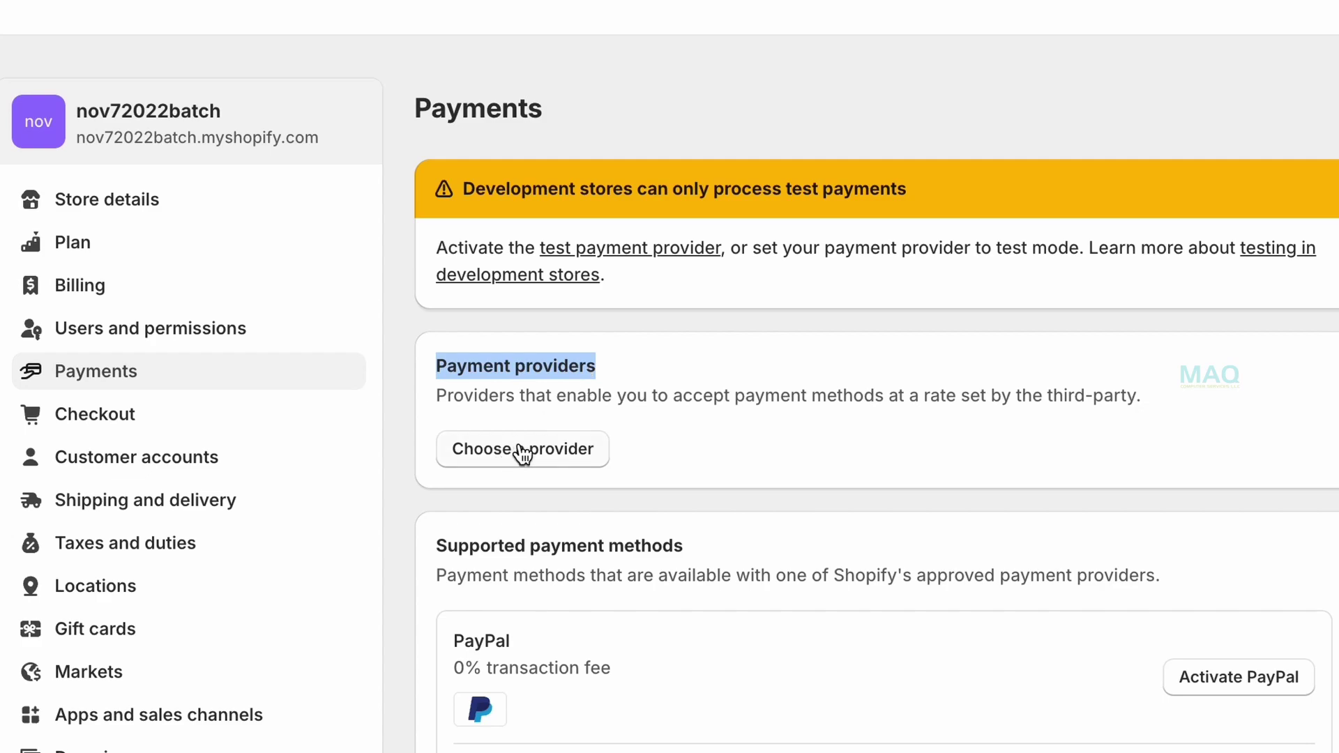
click(536, 458)
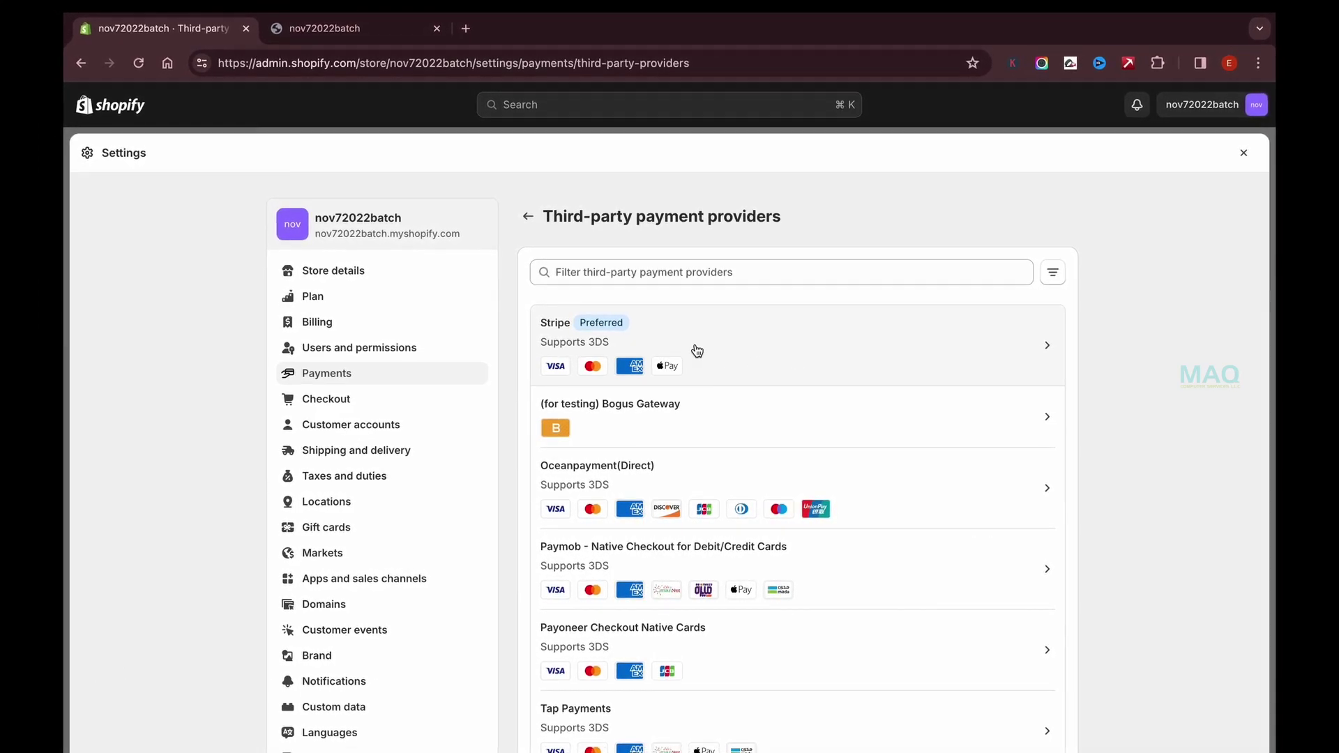
Pick Stripe from the providers list and connect the chosen Stripe account to the store
click(748, 345)
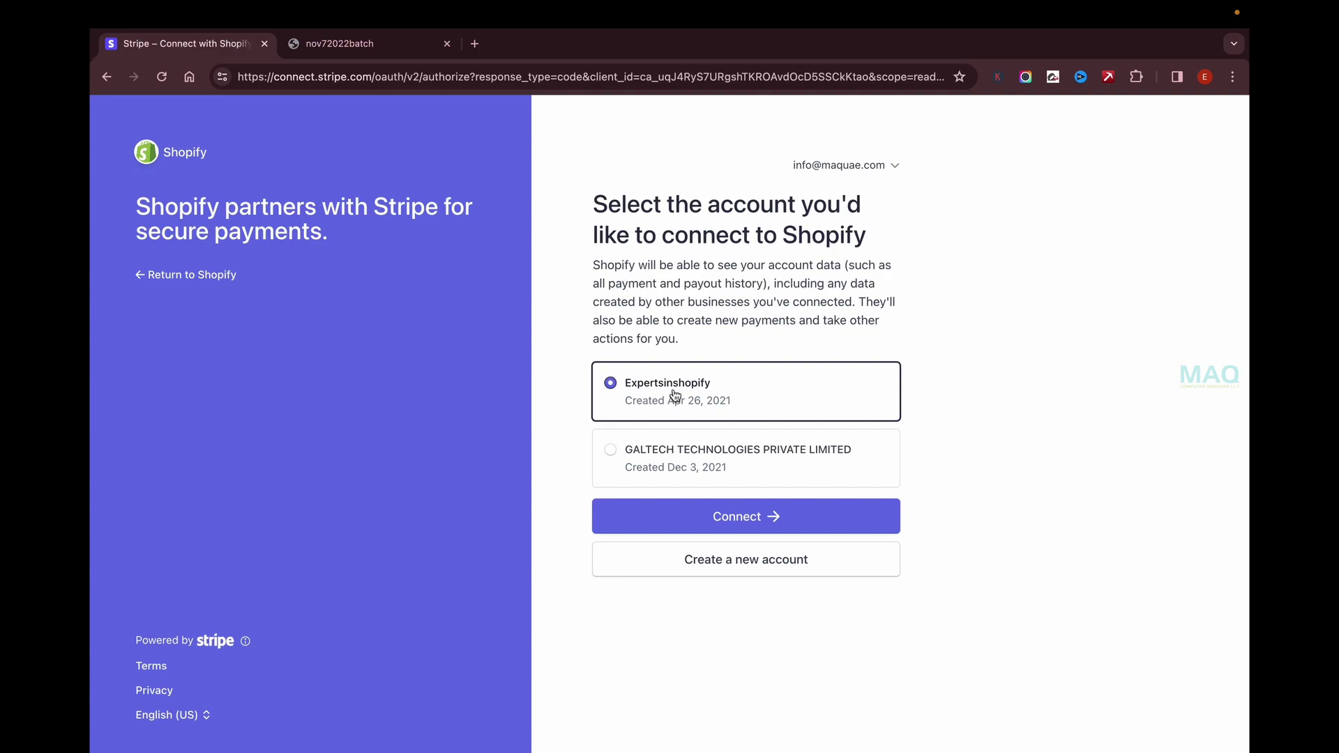
click(750, 529)
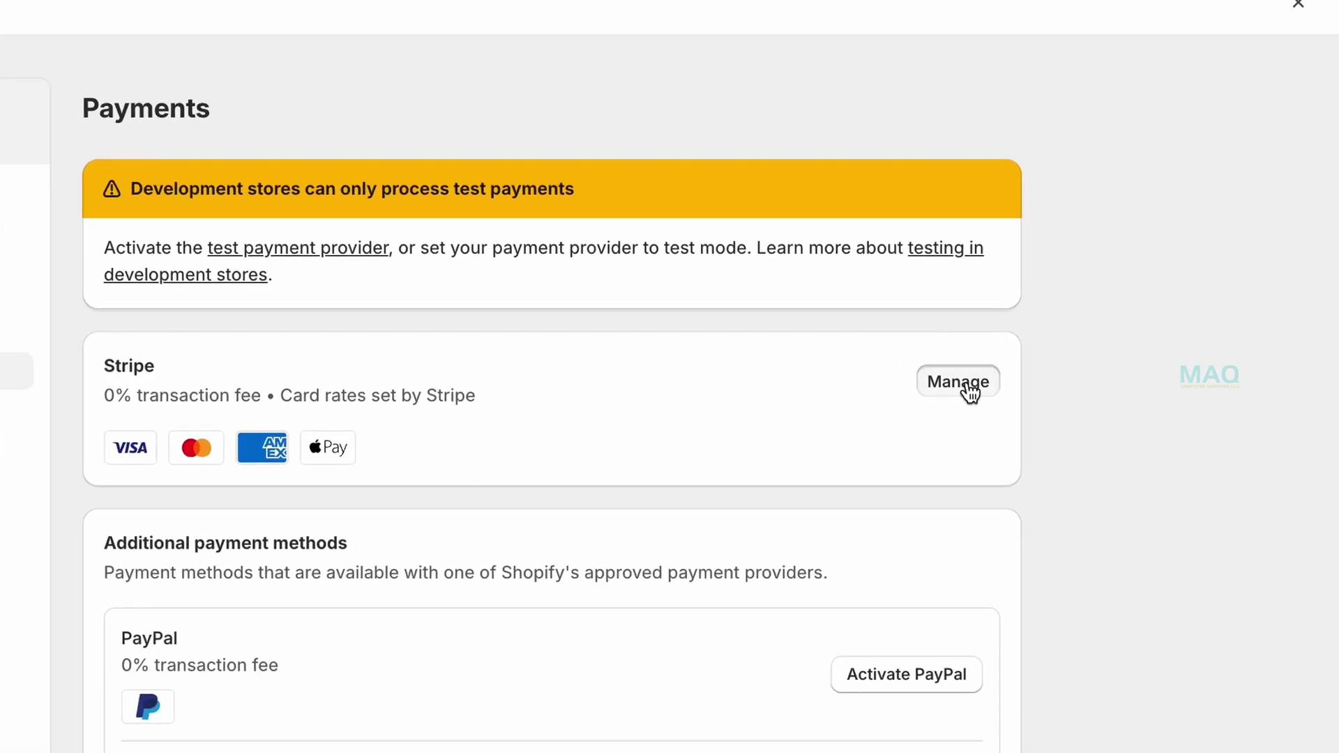
Review Stripe's card toggles and Test mode under Manage, then close Settings
click(1026, 381)
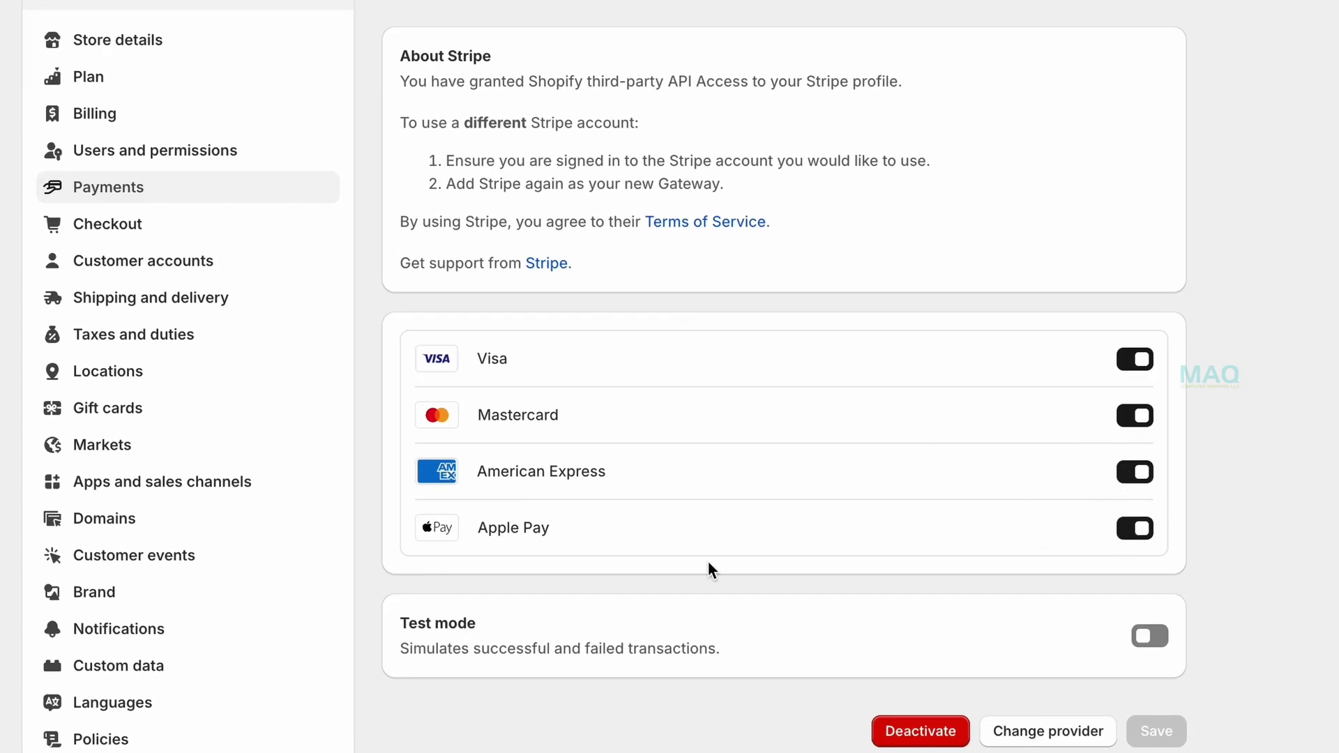
scroll(946, 546, down, 3)
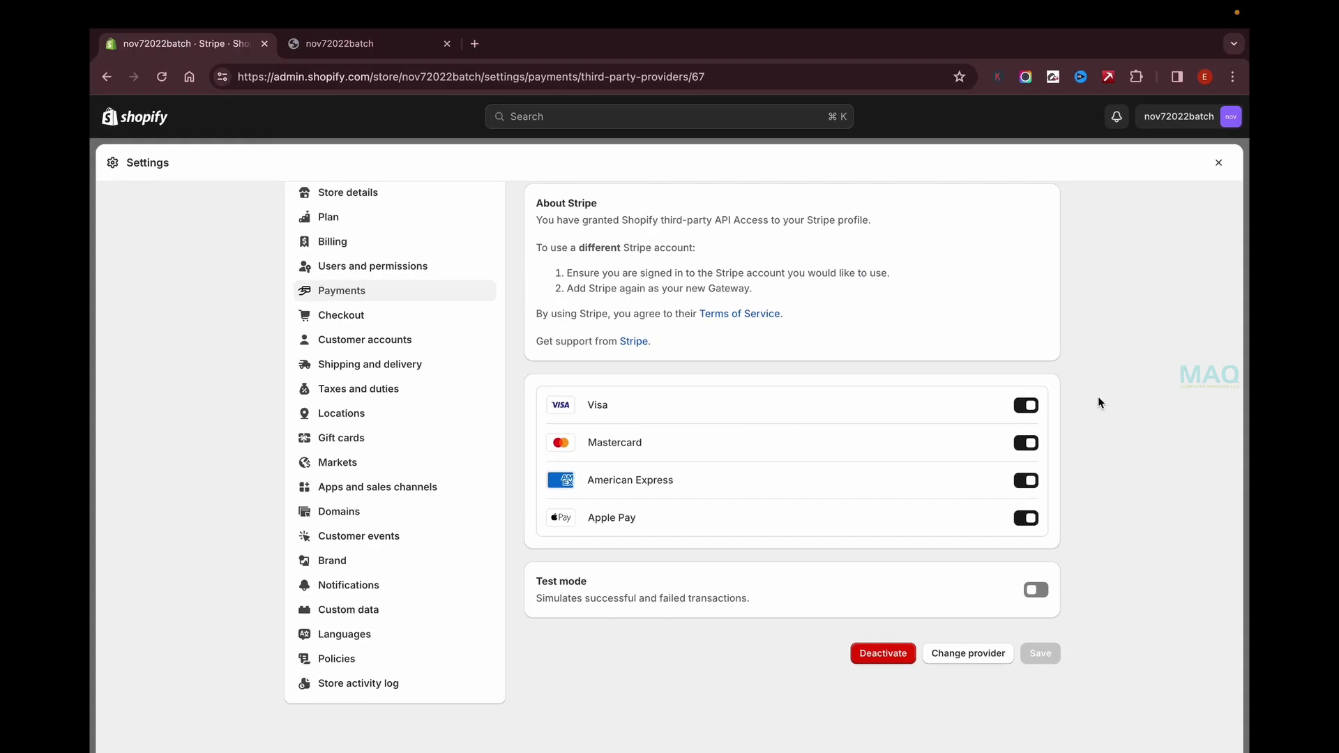
scroll(1097, 396, up, 2)
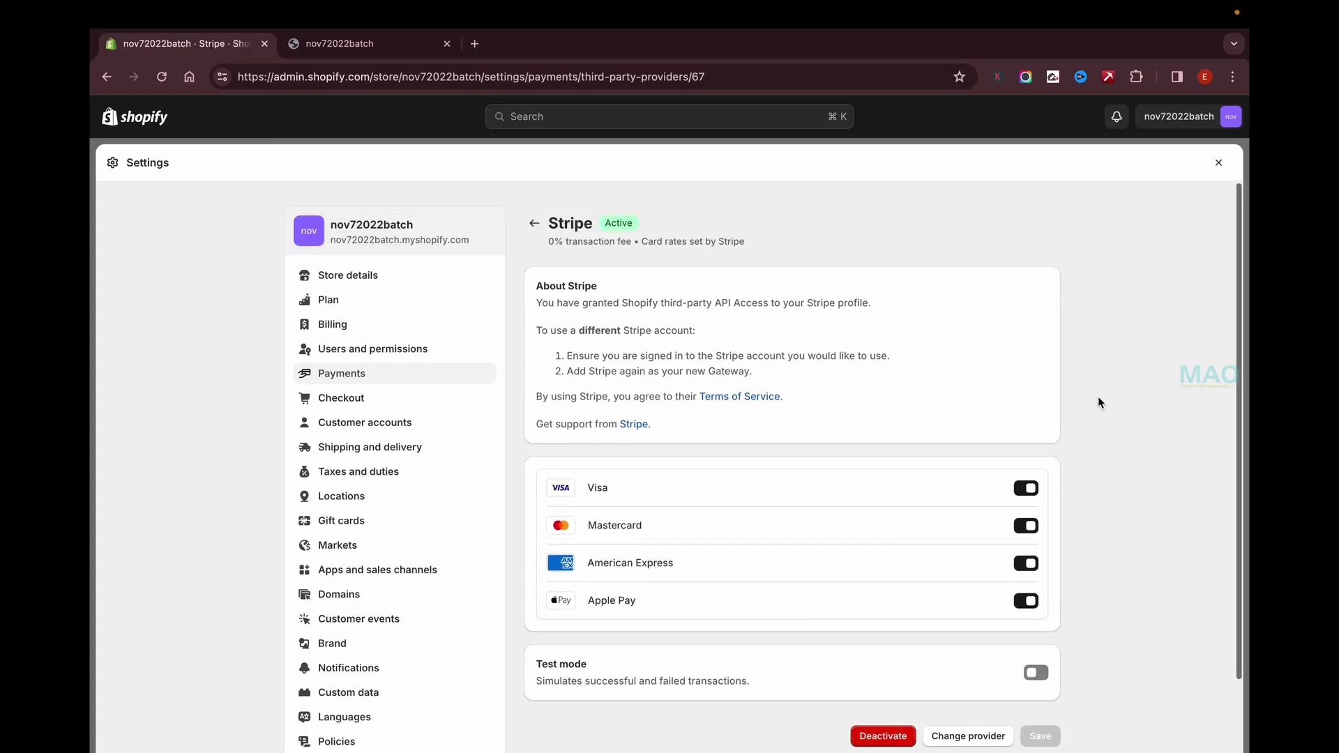
click(1218, 163)
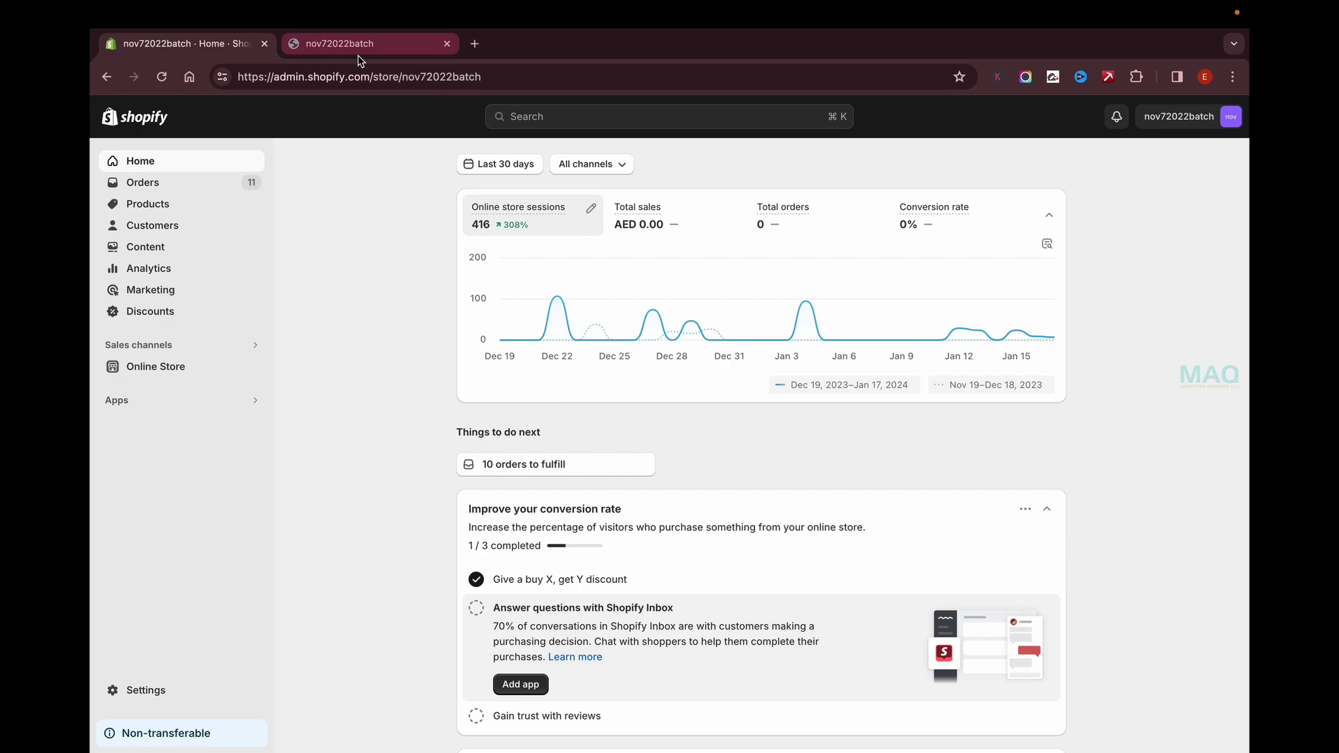
Switch to the live storefront and scroll down to the footer payment icons
click(359, 58)
scroll(762, 286, down, 10)
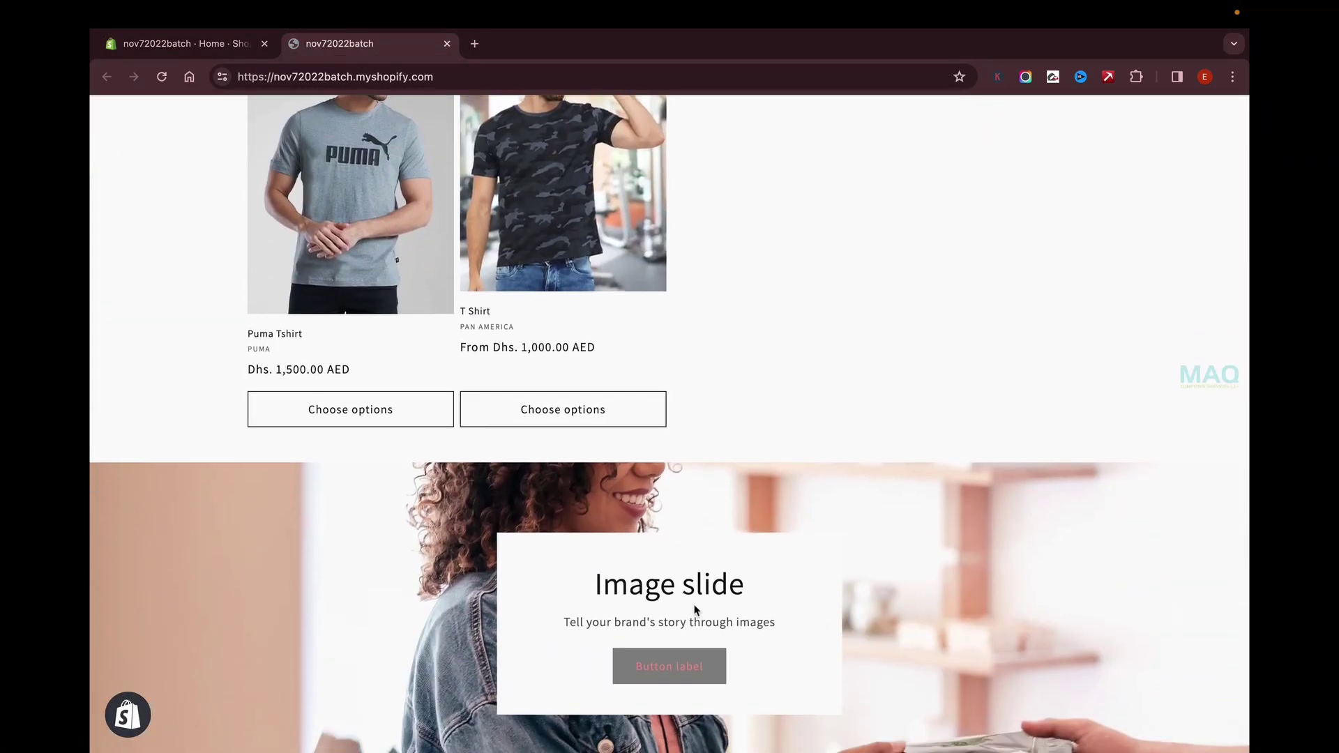
scroll(693, 606, down, 10)
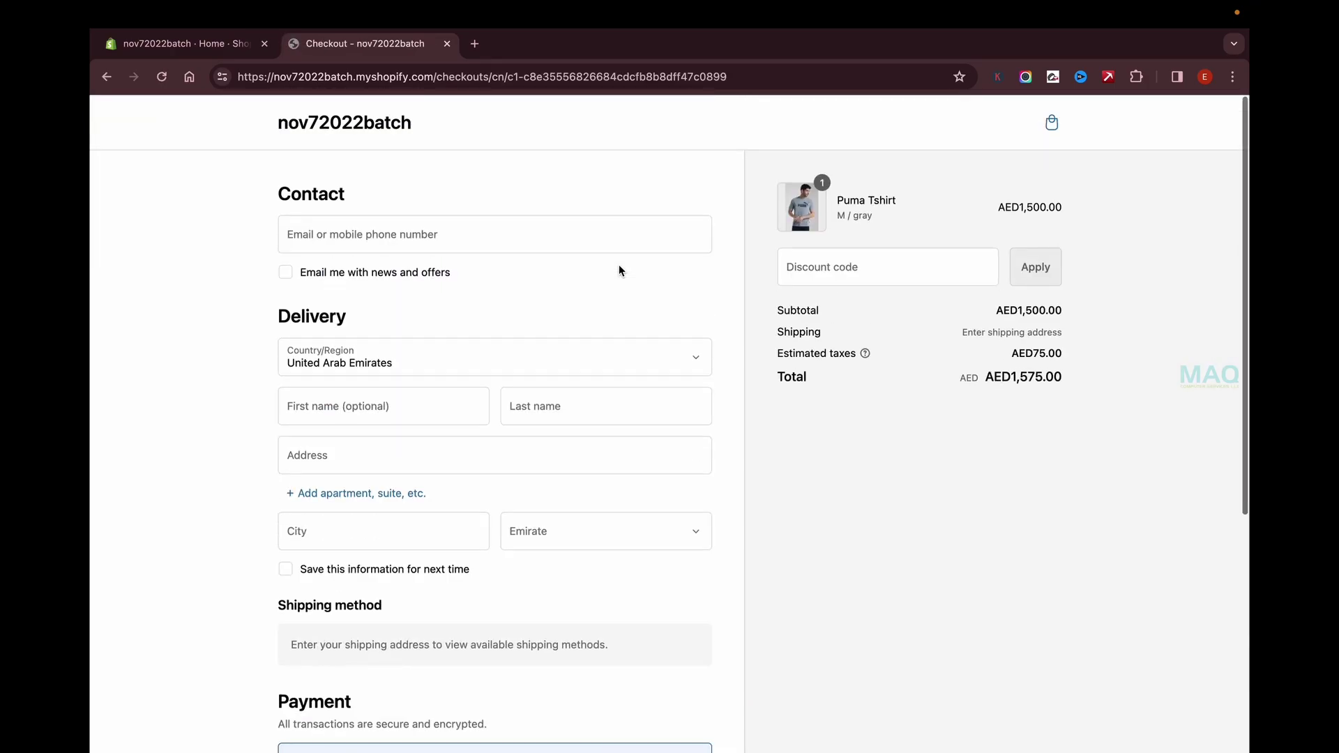
scroll(633, 492, down, 5)
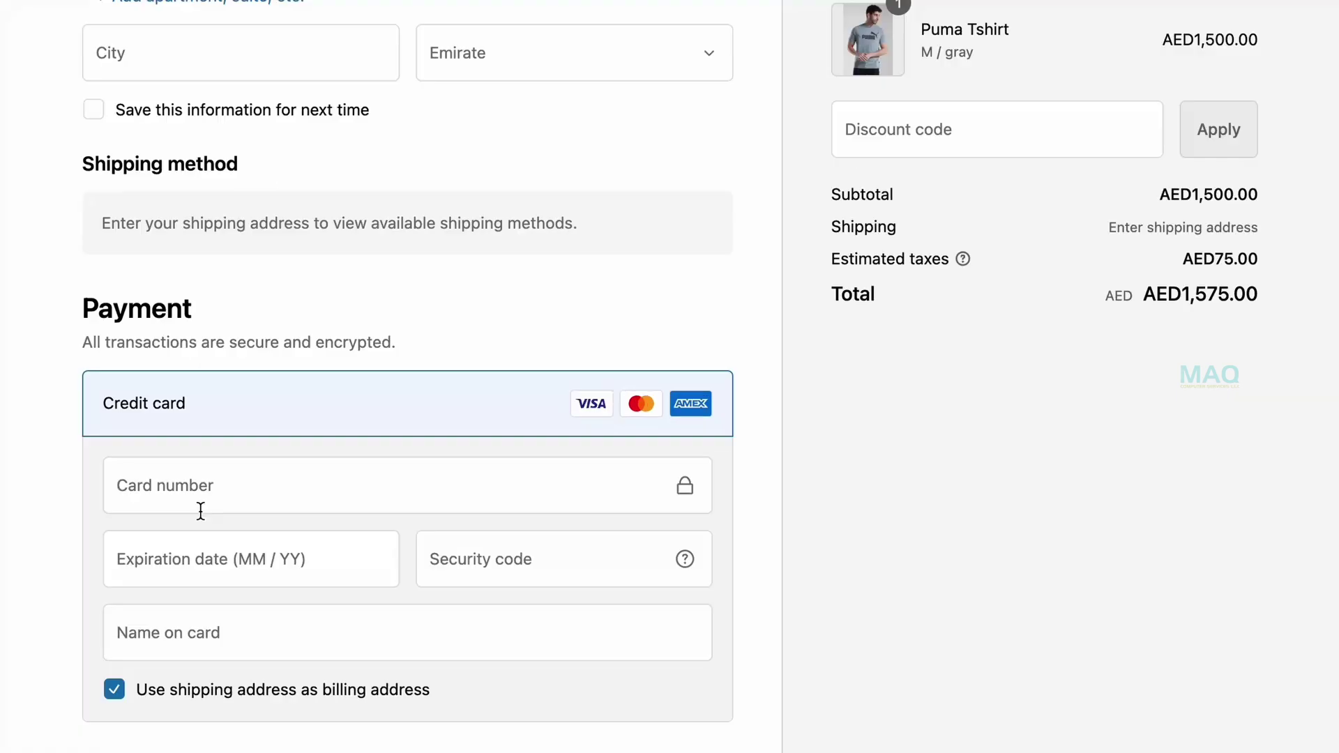
Check the card number field and card icons on the Puma Tshirt checkout page
click(318, 458)
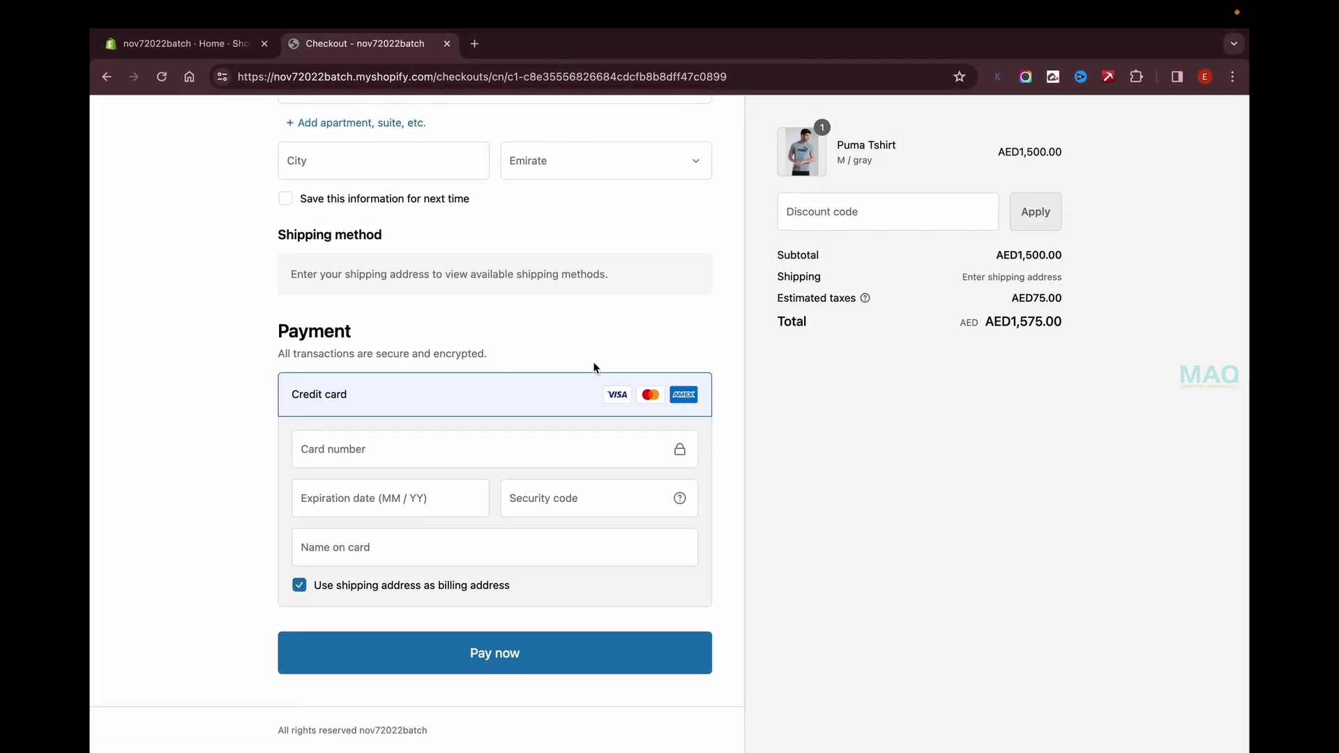
scroll(568, 321, up, 5)
scroll(565, 300, down, 5)
scroll(396, 281, up, 5)
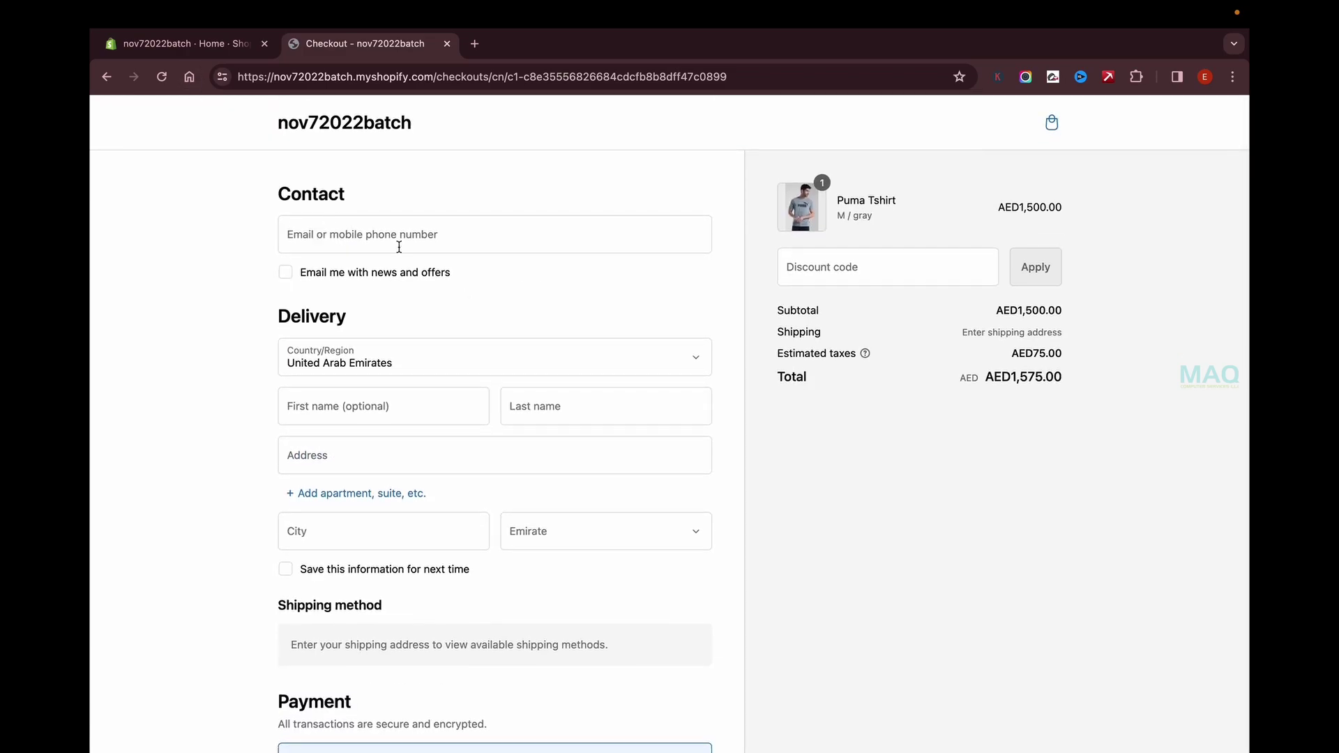
scroll(421, 479, down, 5)
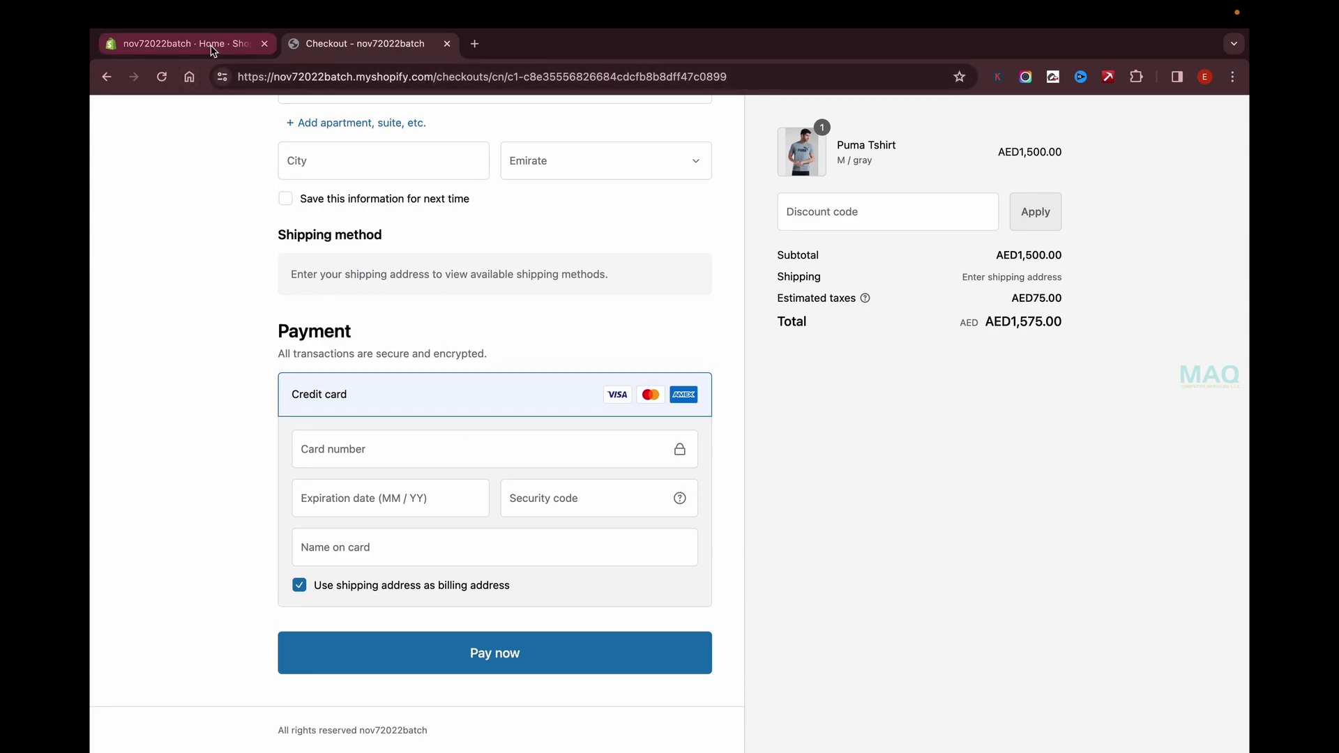
Switch off American Express in Stripe's card options and reload the storefront
key(super+bracketleft)
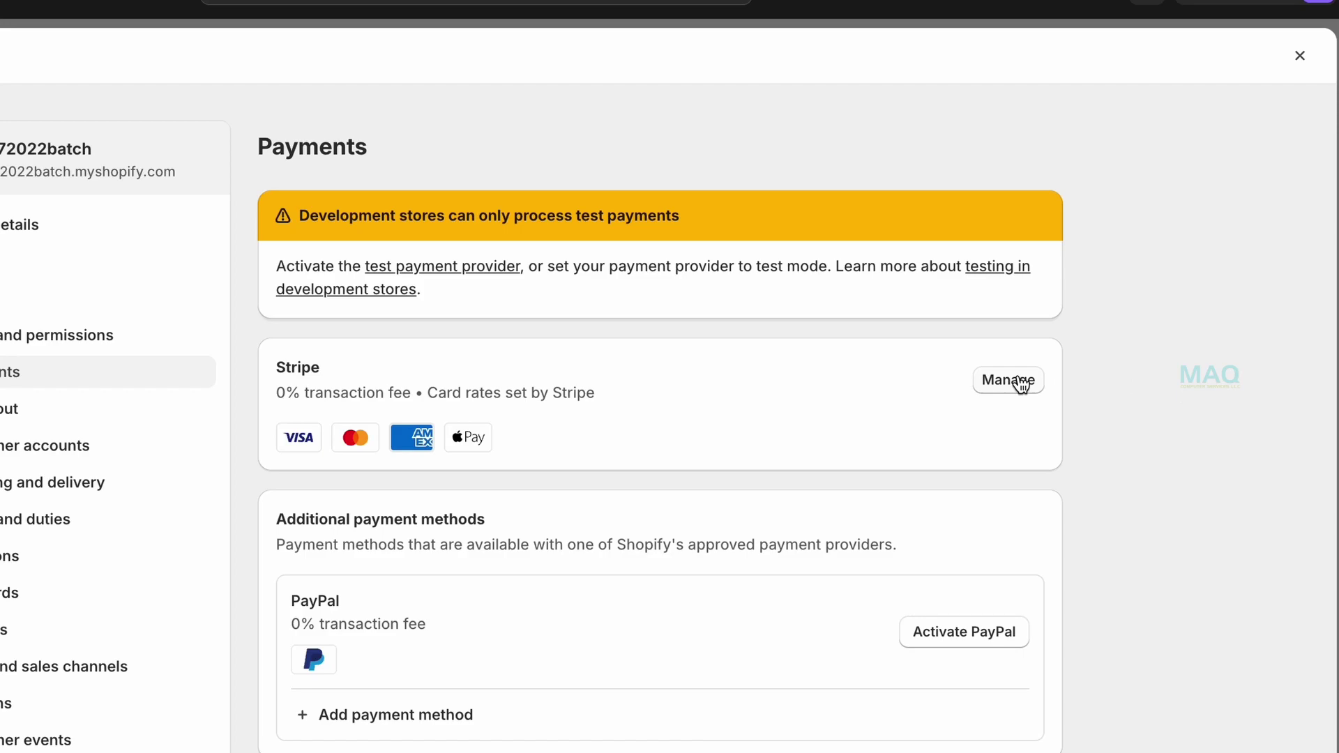
click(1009, 380)
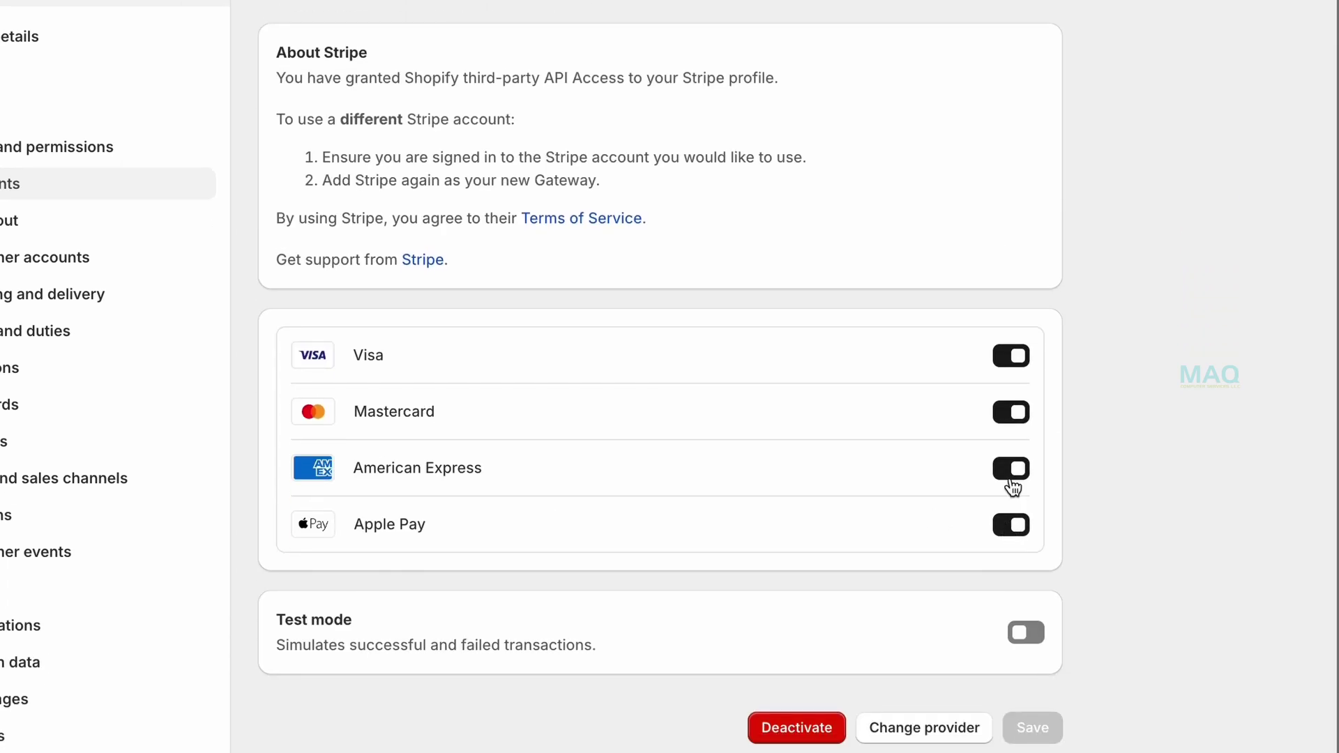
click(1009, 474)
click(358, 55)
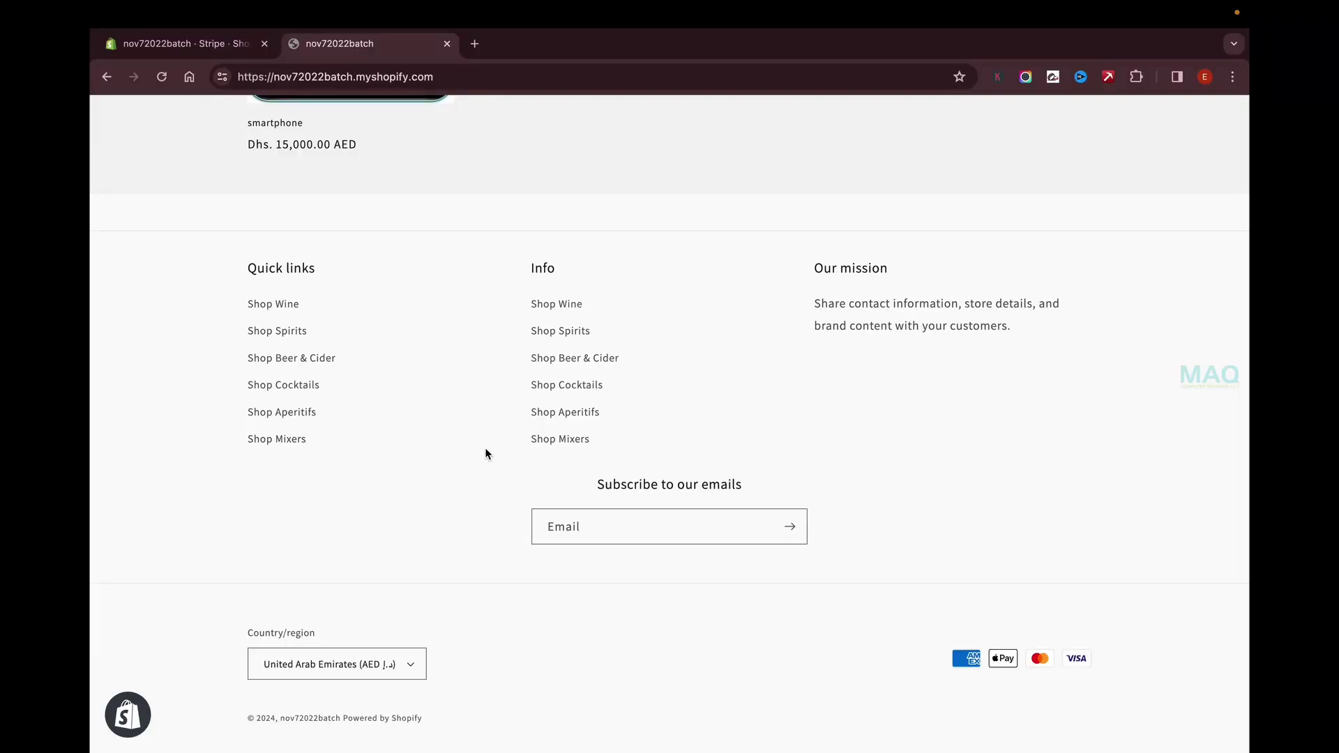
key(super+r)
Check out the Puma Tshirt from the cart and scroll to the Payment section
click(185, 44)
click(307, 45)
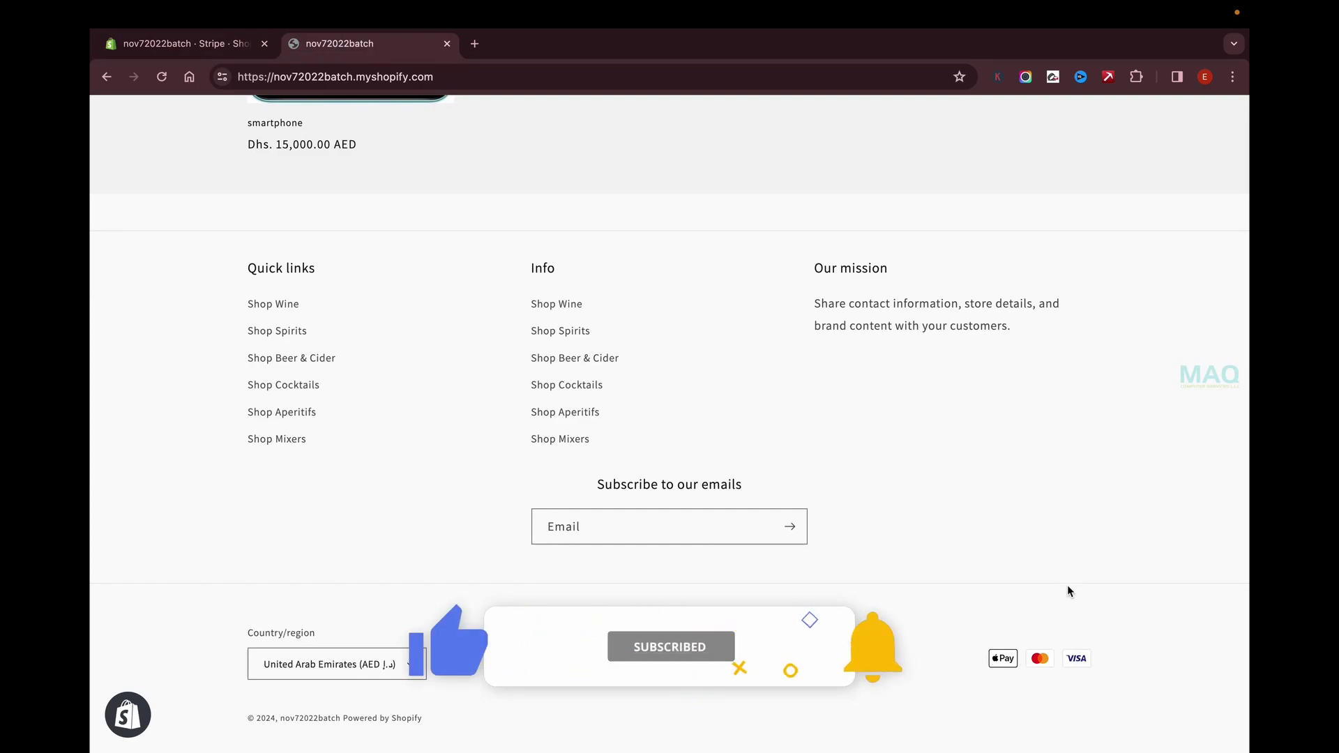
scroll(1068, 591, up, 20)
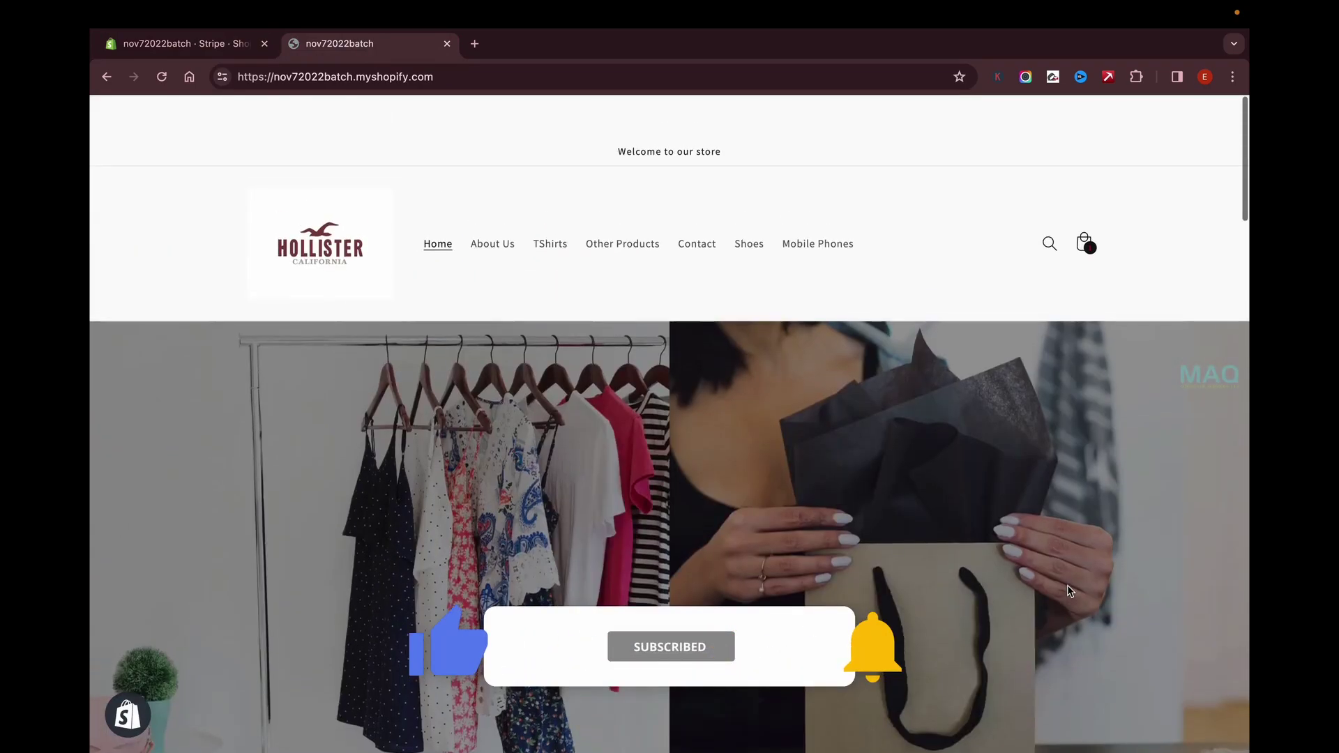
click(1091, 202)
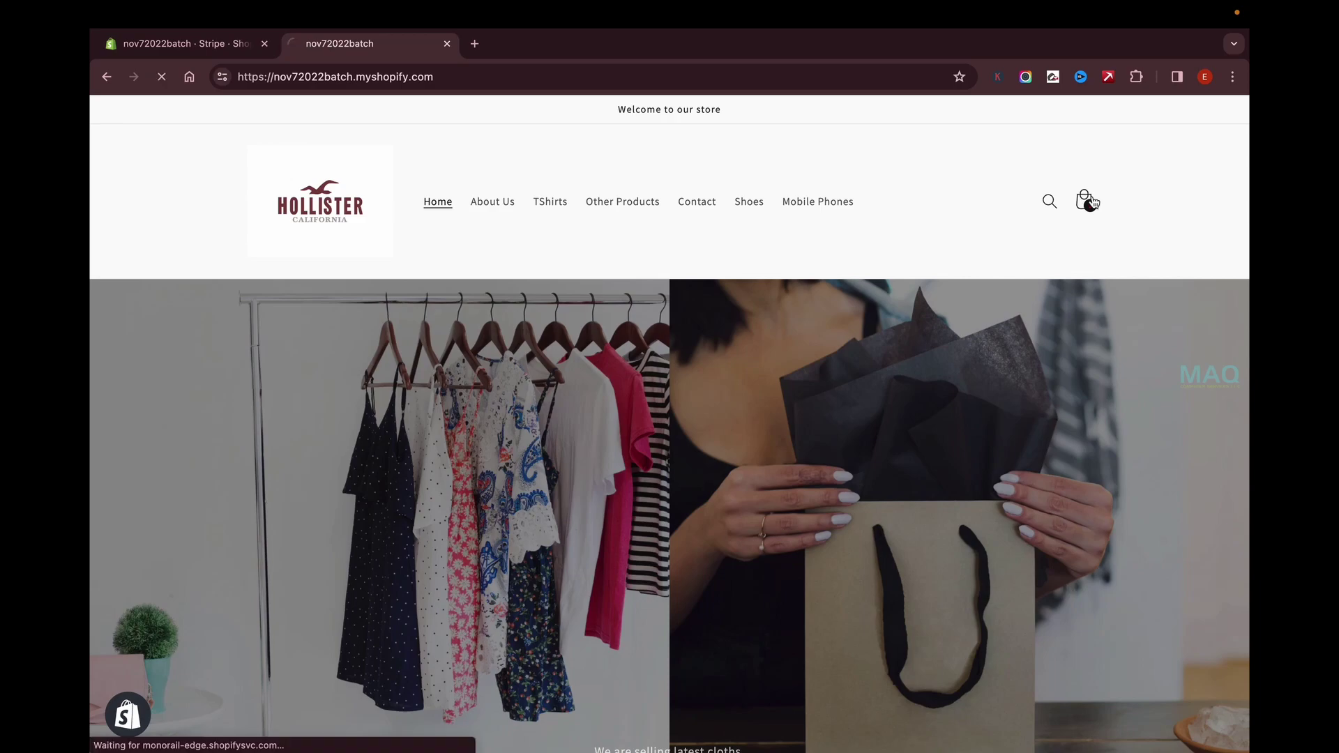
scroll(913, 600, down, 4)
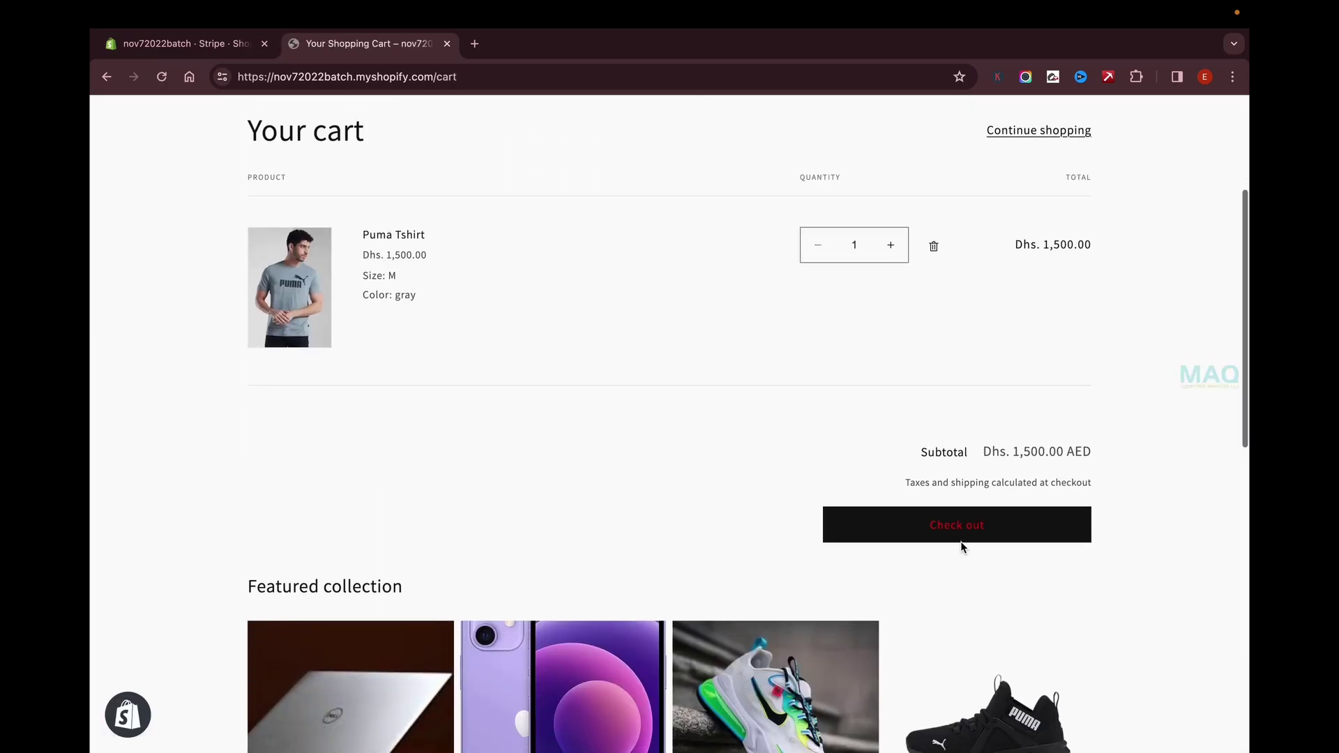
click(960, 533)
scroll(419, 453, down, 10)
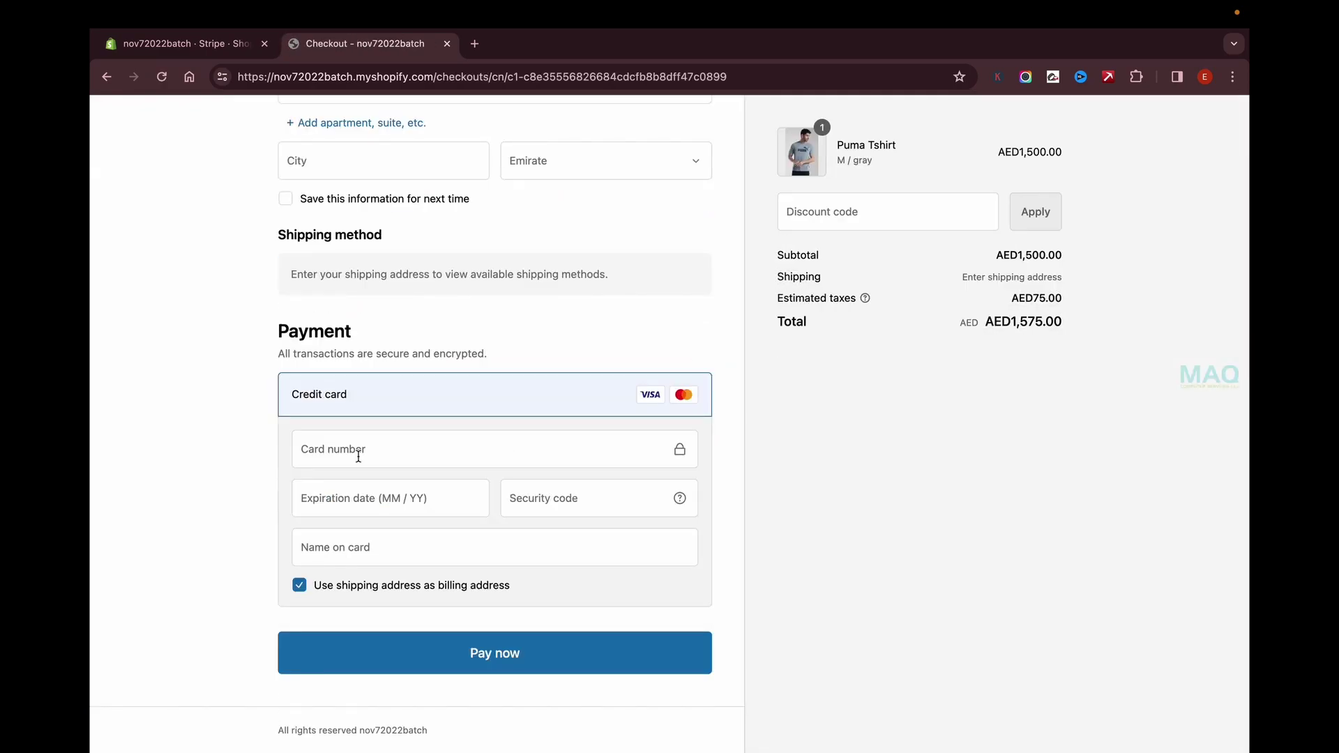